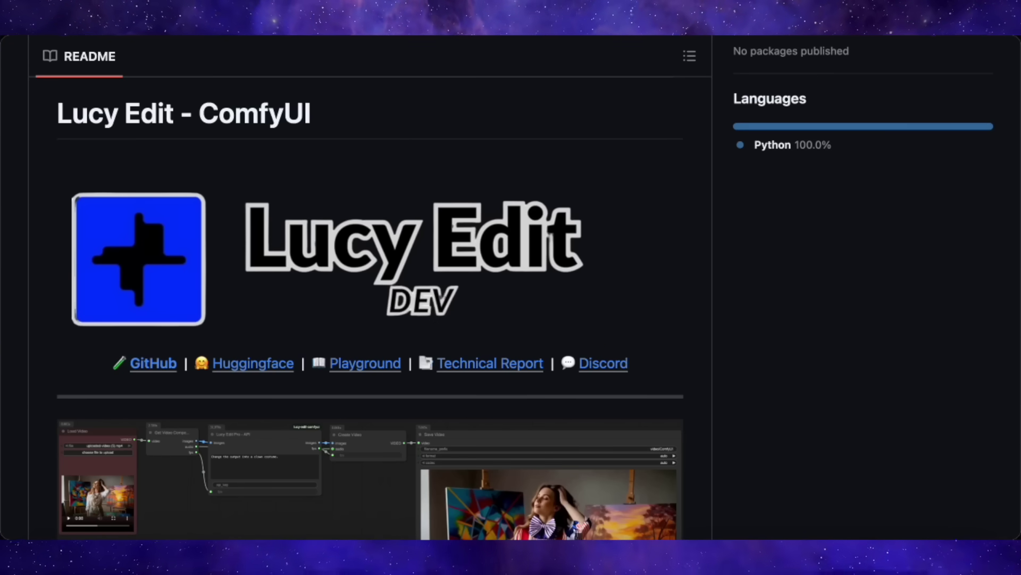
# Scroll the GitHub README past the files, banner and examples to Lucy Edit's description and features.
pyautogui.scroll(10, 392, 222)
pyautogui.scroll(-5, 363, 216)
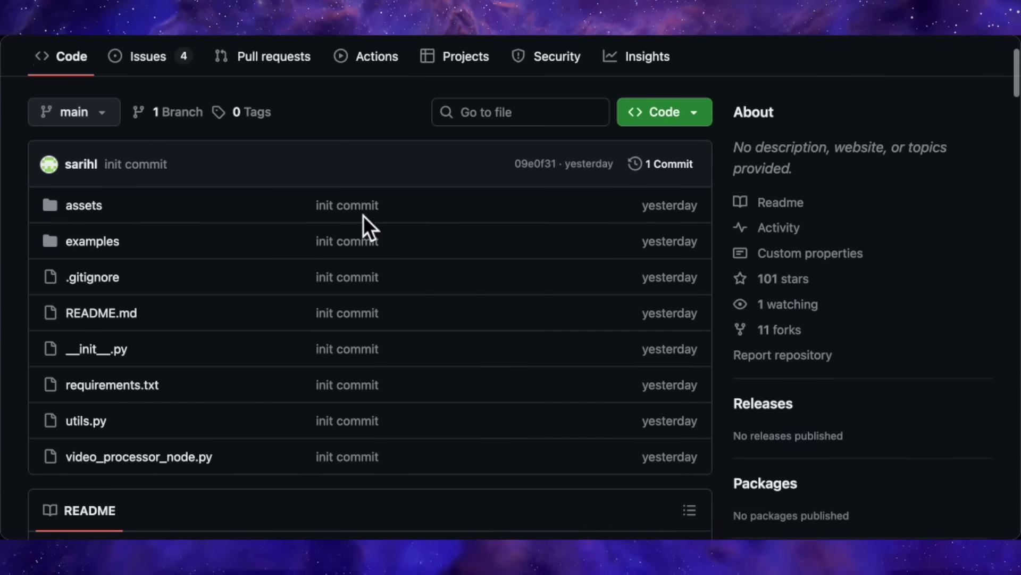
pyautogui.scroll(-6, 363, 215)
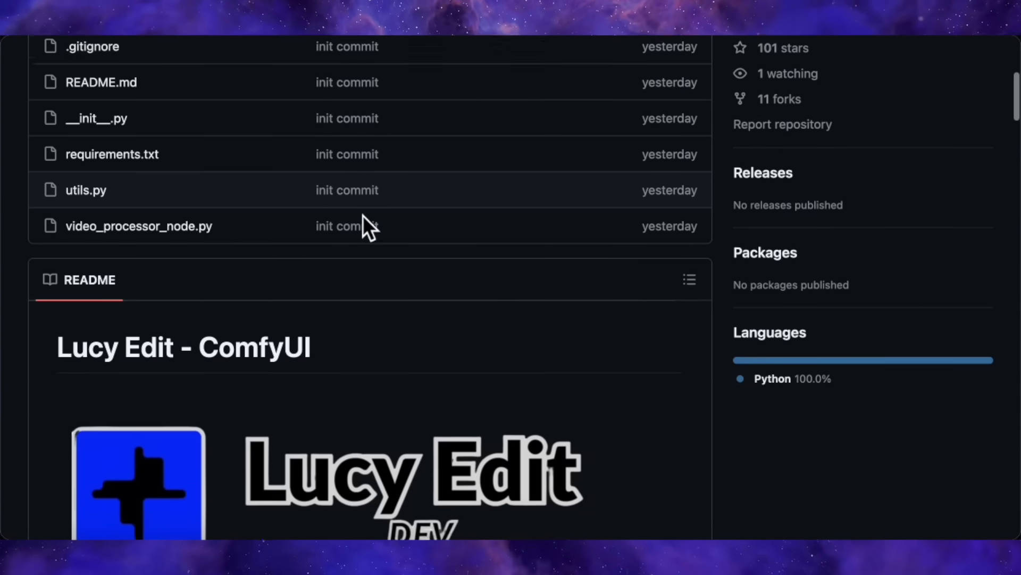
pyautogui.scroll(-1, 363, 218)
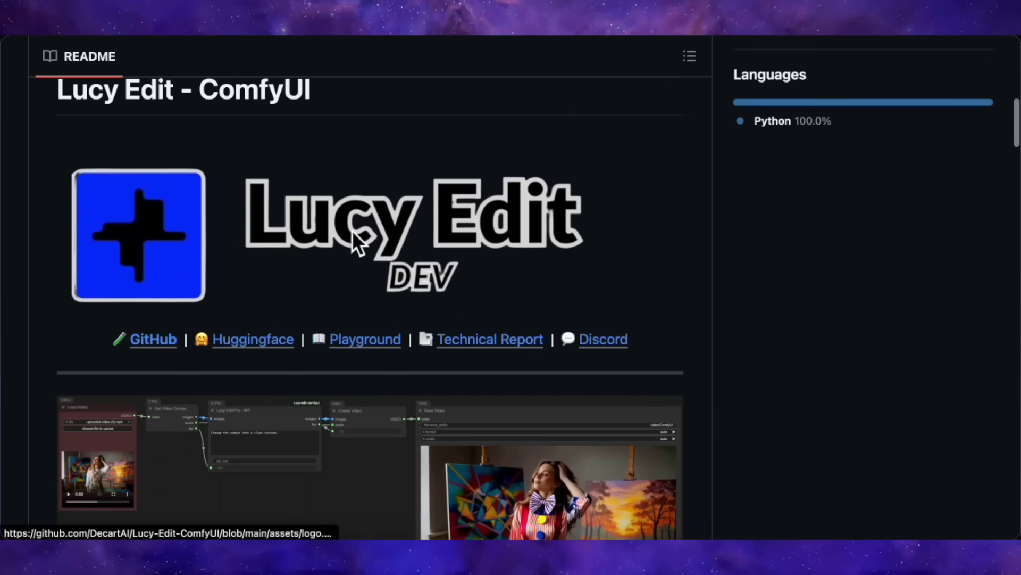
pyautogui.scroll(-6, 362, 234)
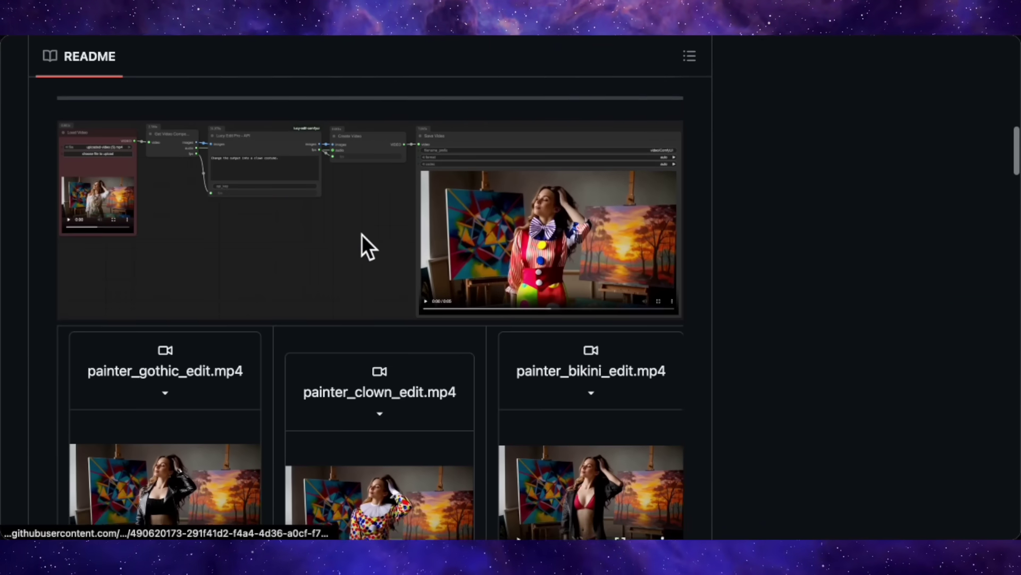
pyautogui.scroll(1, 362, 234)
pyautogui.scroll(1, 238, 200)
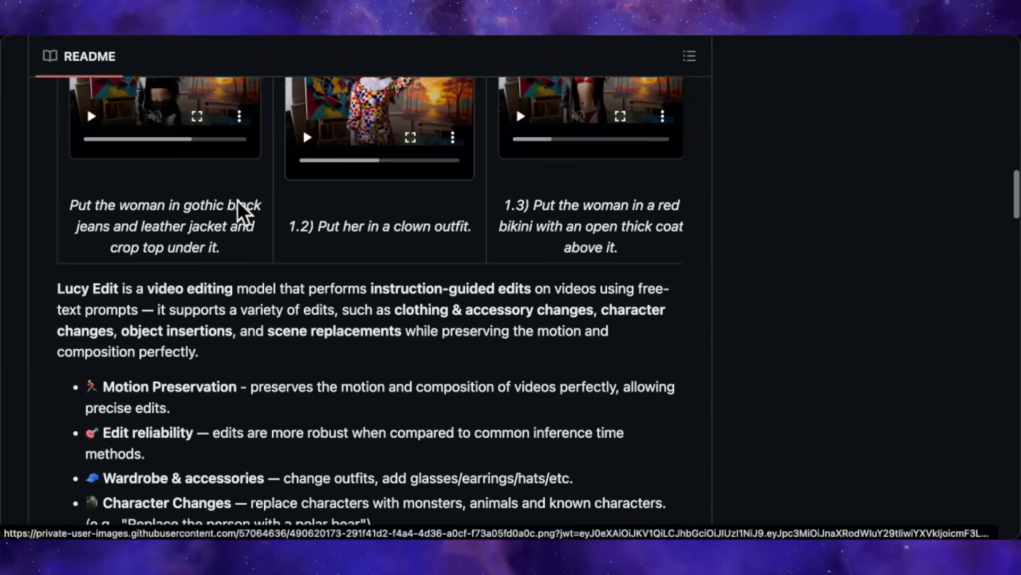
pyautogui.scroll(-2, 237, 200)
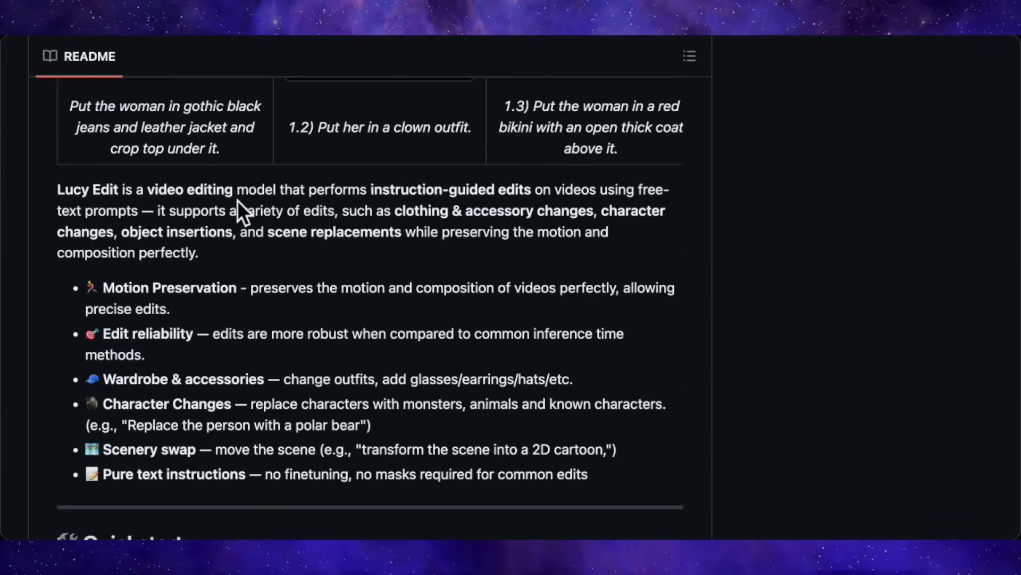
# Scroll back up the README and follow the Playground link to the Lucy Edit playground.
pyautogui.scroll(-2, 237, 200)
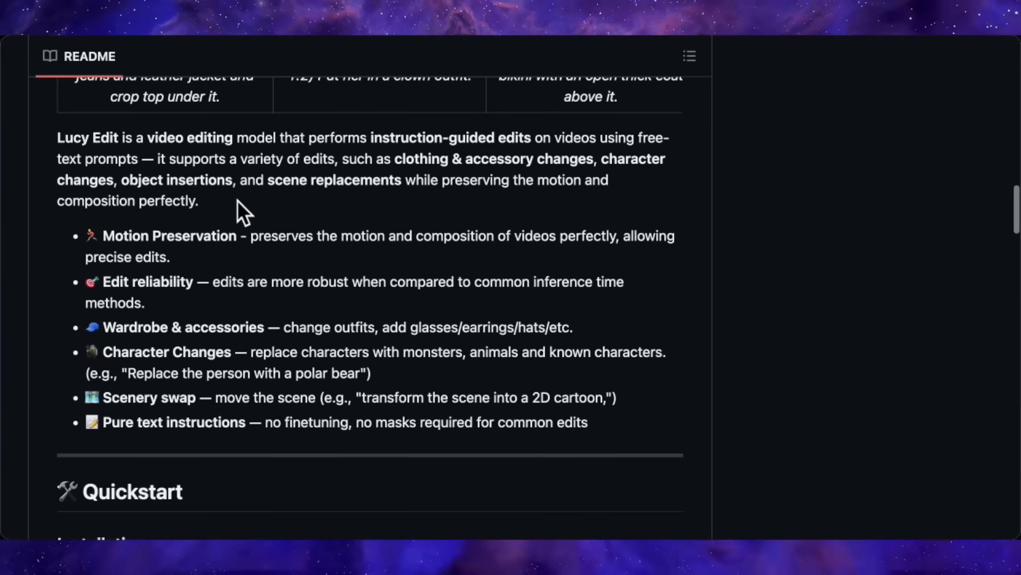
pyautogui.scroll(1, 238, 200)
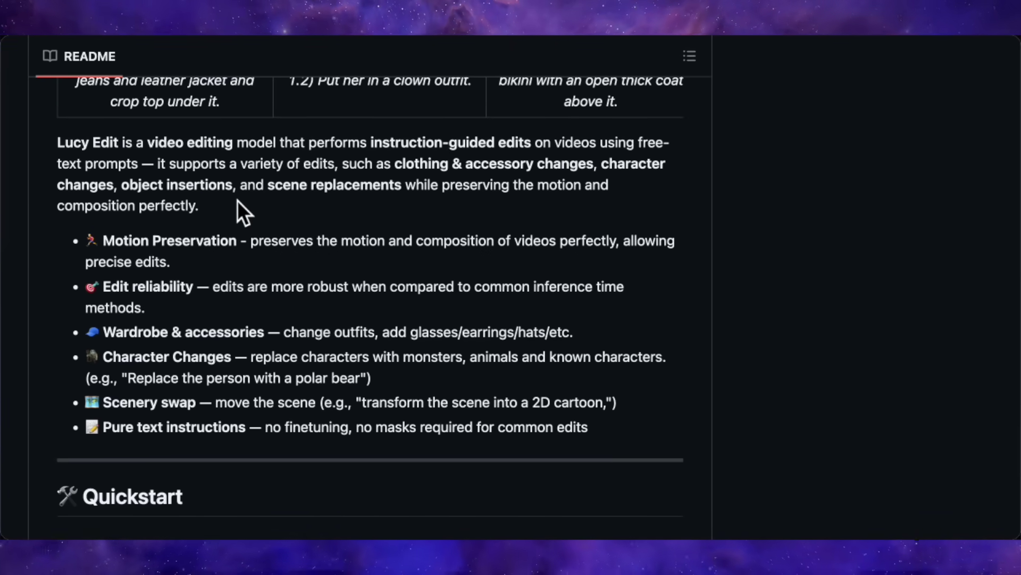
pyautogui.scroll(15, 237, 201)
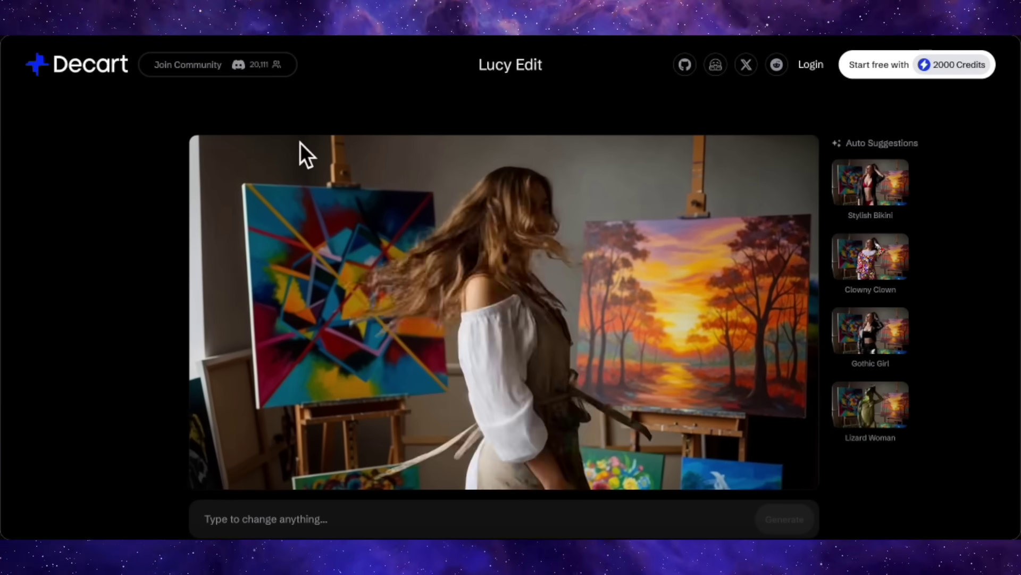
# Preview the painter clip with her dressed in a red bikini.
pyautogui.scroll(-1, 871, 176)
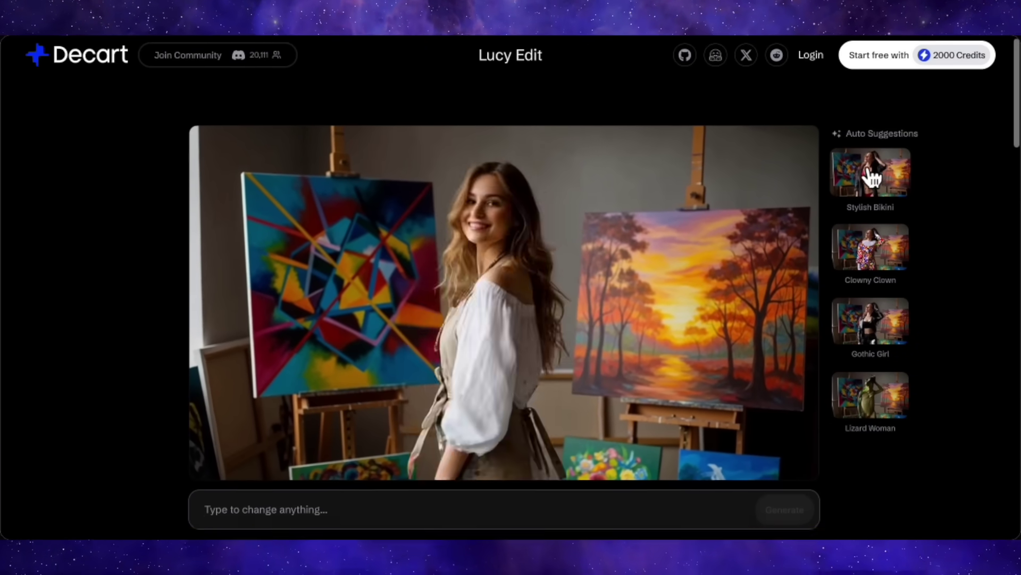
pyautogui.click(873, 178)
pyautogui.scroll(-1, 663, 322)
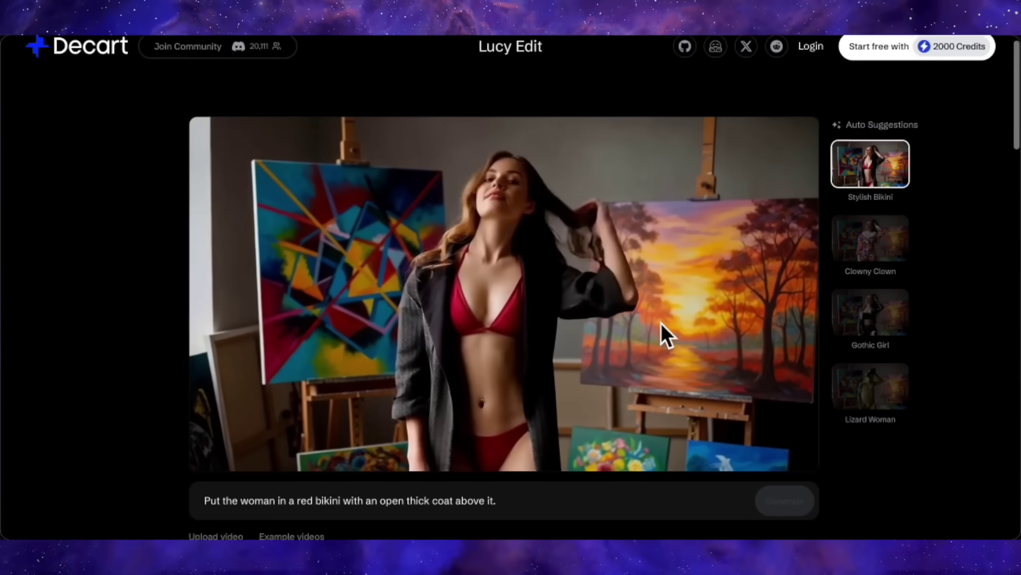
pyautogui.scroll(-1, 661, 322)
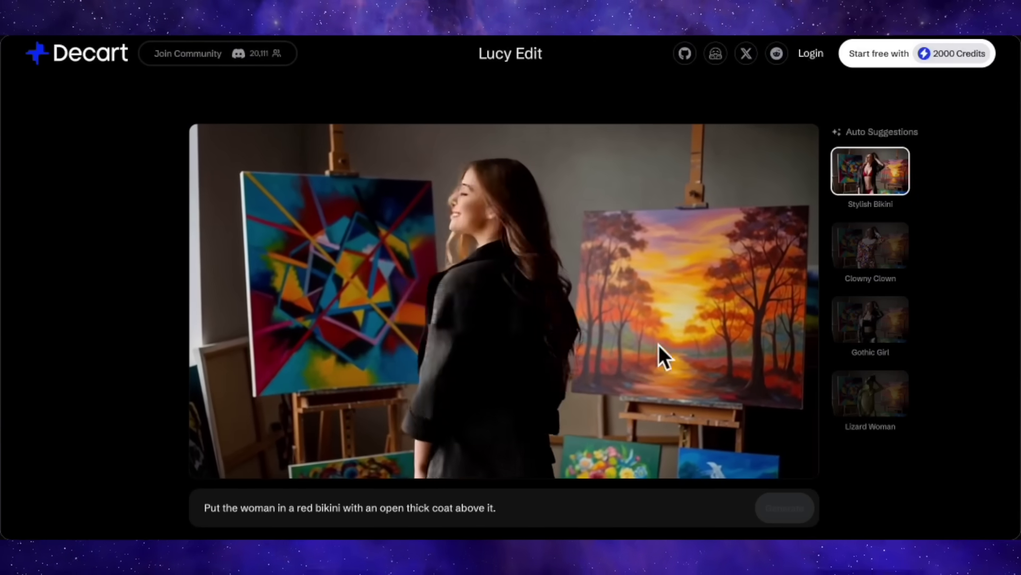
# Preview the painter in a polka-dot clown outfit via 'Put her in a clown outfit.'.
pyautogui.click(853, 262)
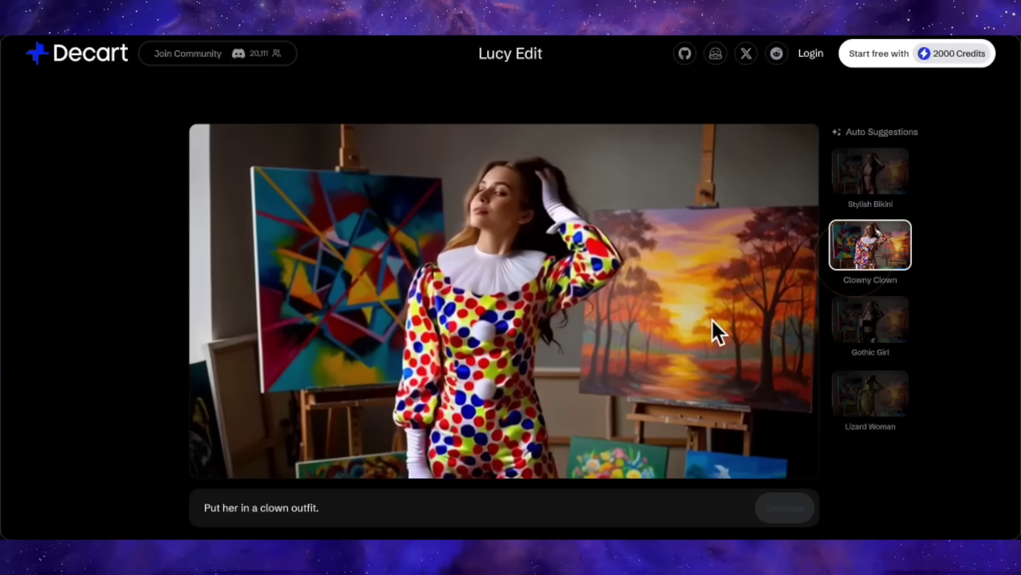
pyautogui.scroll(-1, 694, 335)
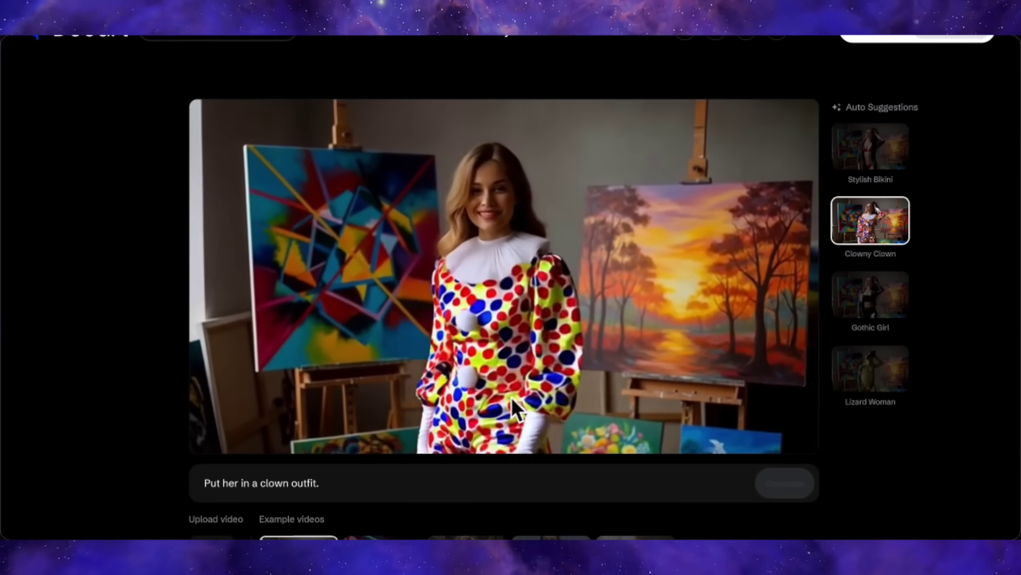
pyautogui.scroll(1, 454, 427)
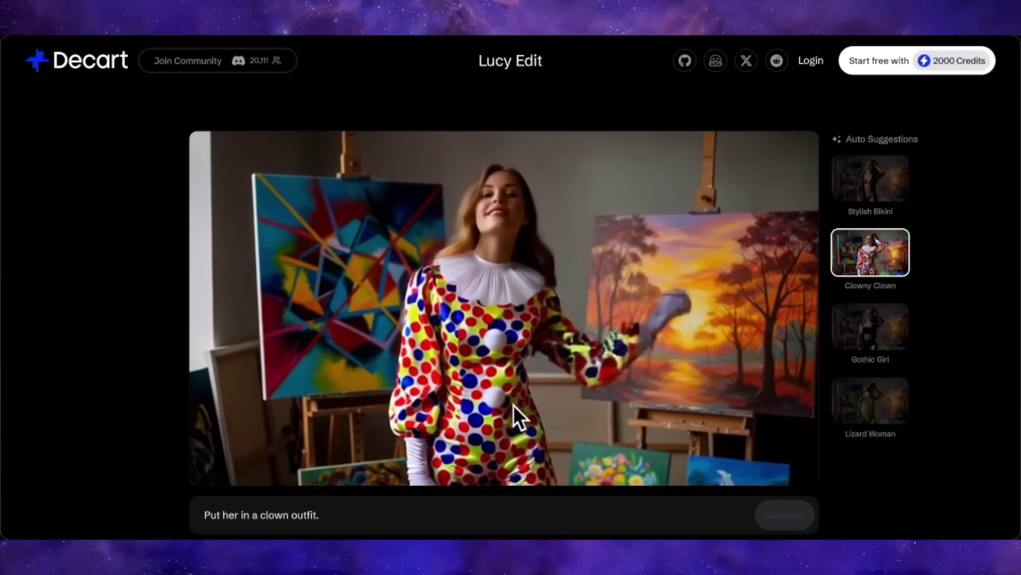
# Preview the woman in gothic leather clothes, then turned into a lizard woman.
pyautogui.click(864, 346)
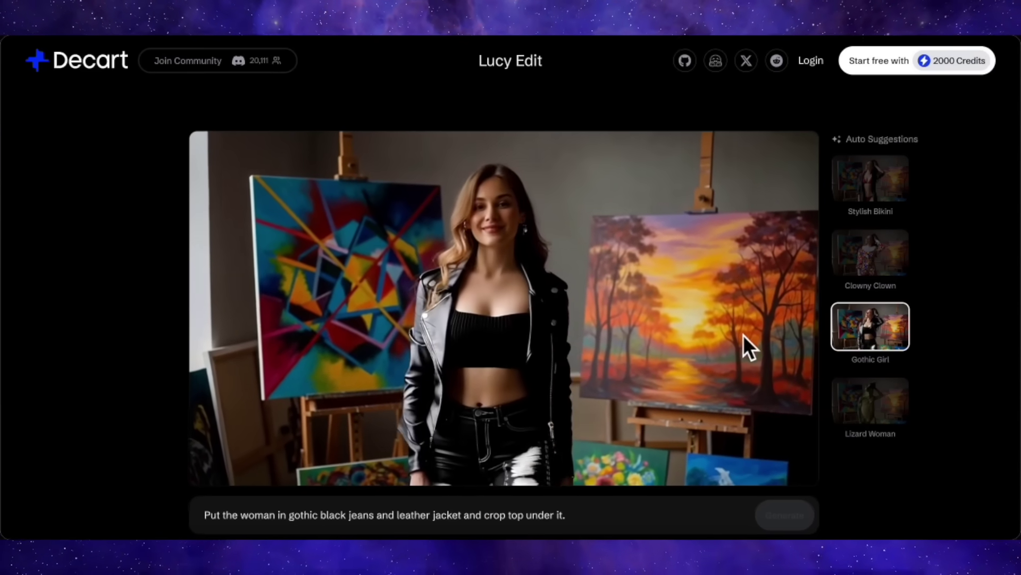
pyautogui.scroll(-1, 743, 336)
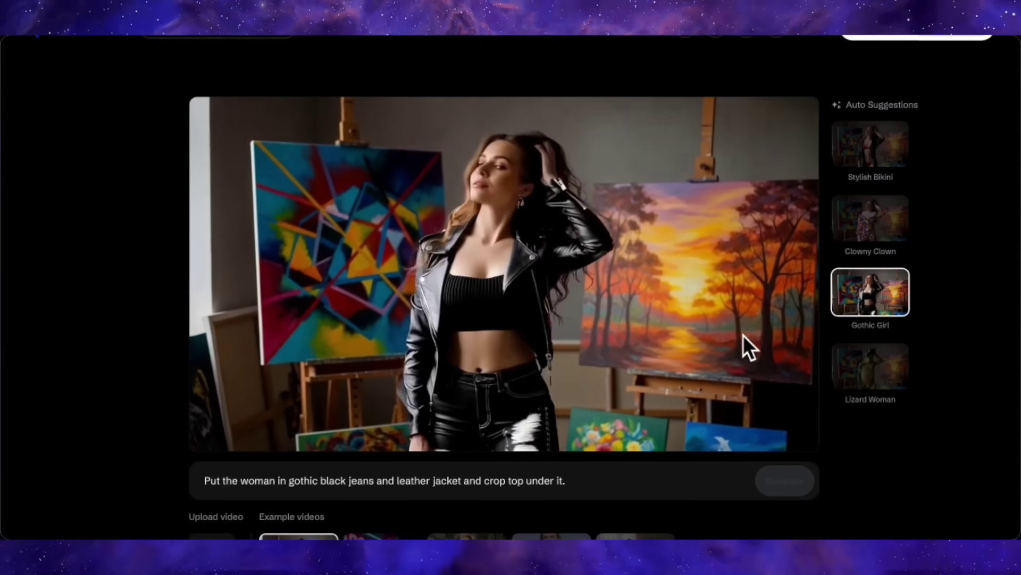
pyautogui.scroll(1, 743, 335)
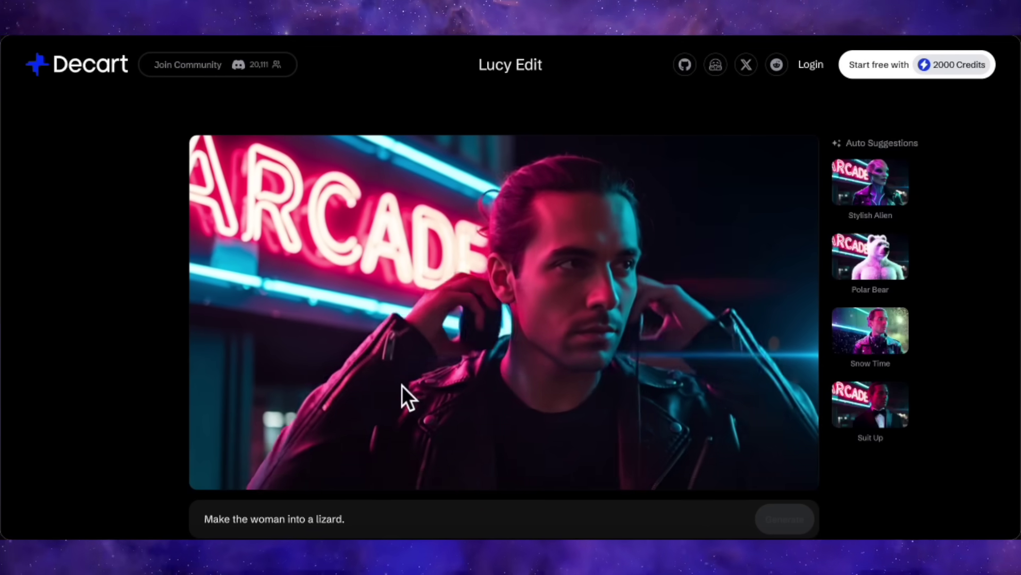
# Load the neon ARCADE clip and preview the man turned into an alien.
pyautogui.scroll(-1, 401, 385)
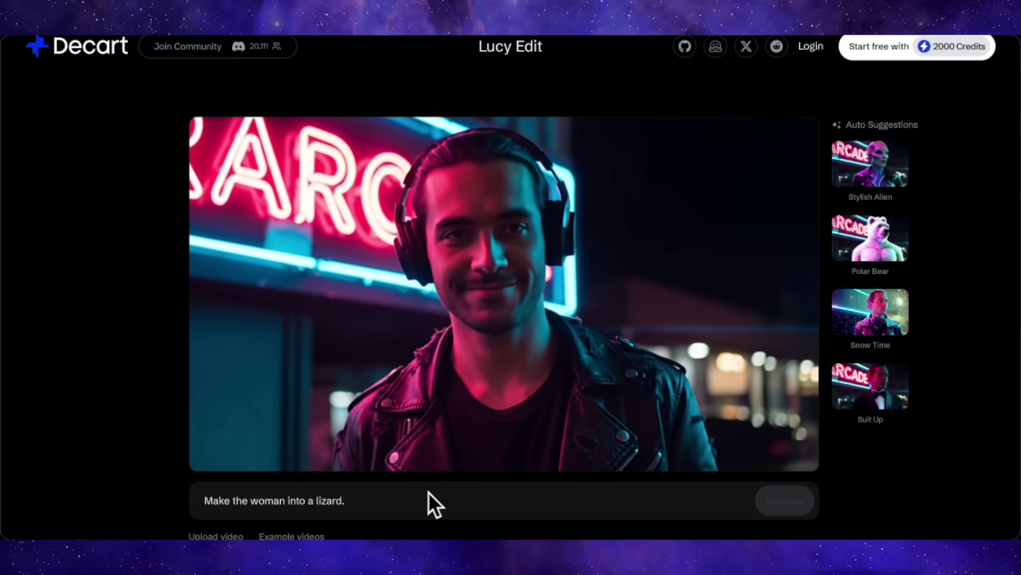
pyautogui.scroll(1, 429, 493)
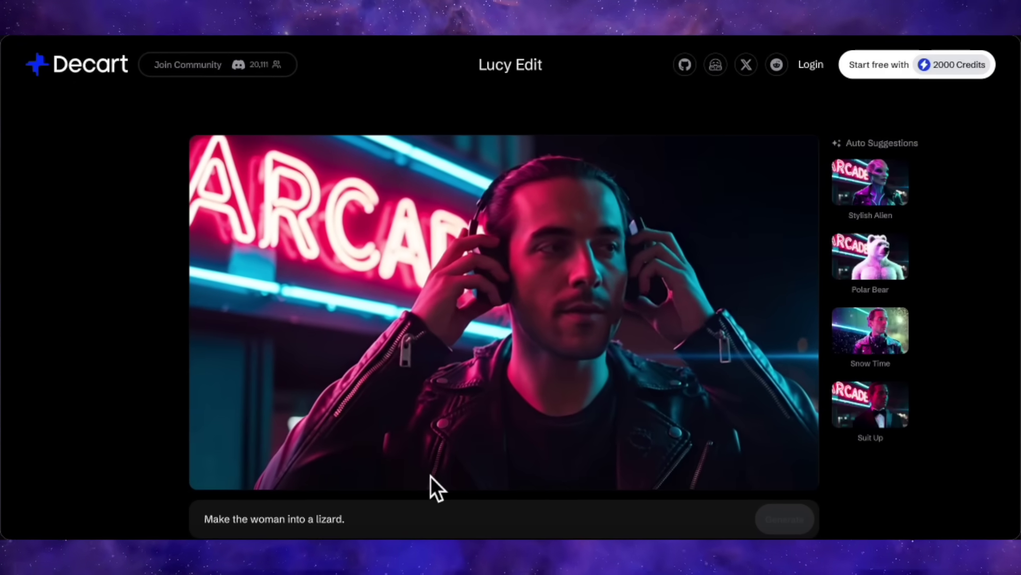
pyautogui.click(854, 186)
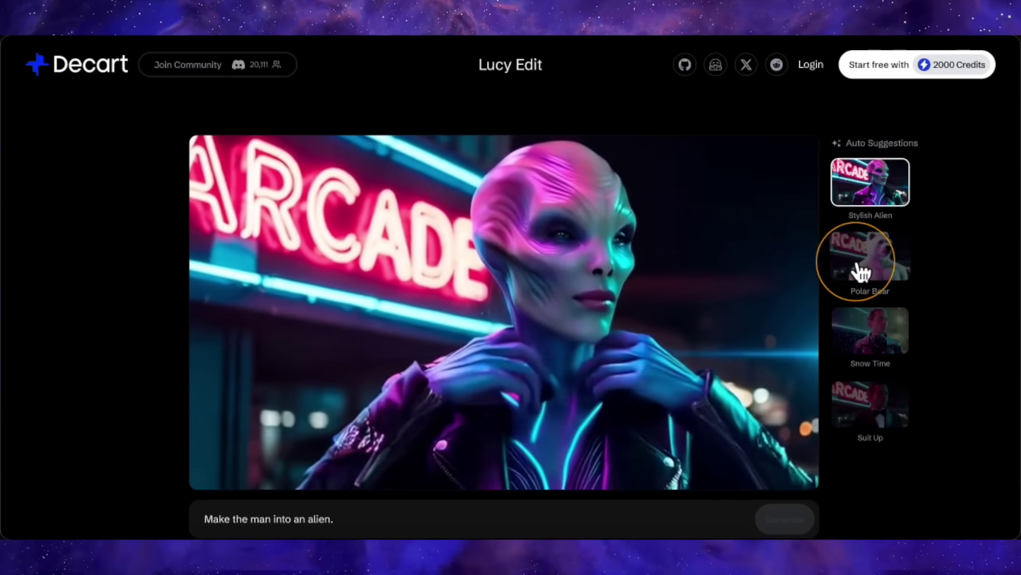
# Preview the arcade man as a polar bear, then the arcade clip in a snowy scene.
pyautogui.click(858, 266)
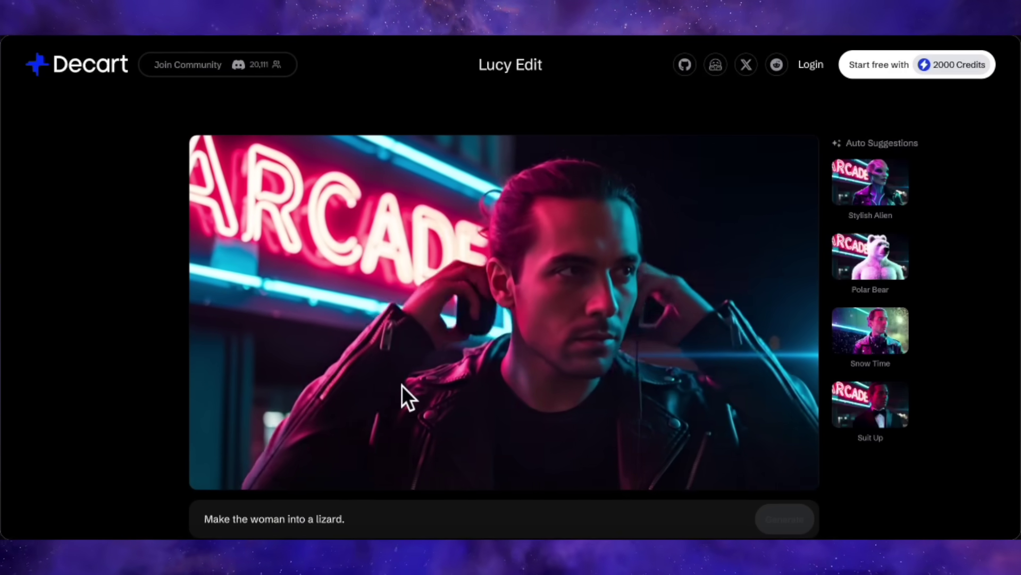
pyautogui.scroll(-1, 401, 385)
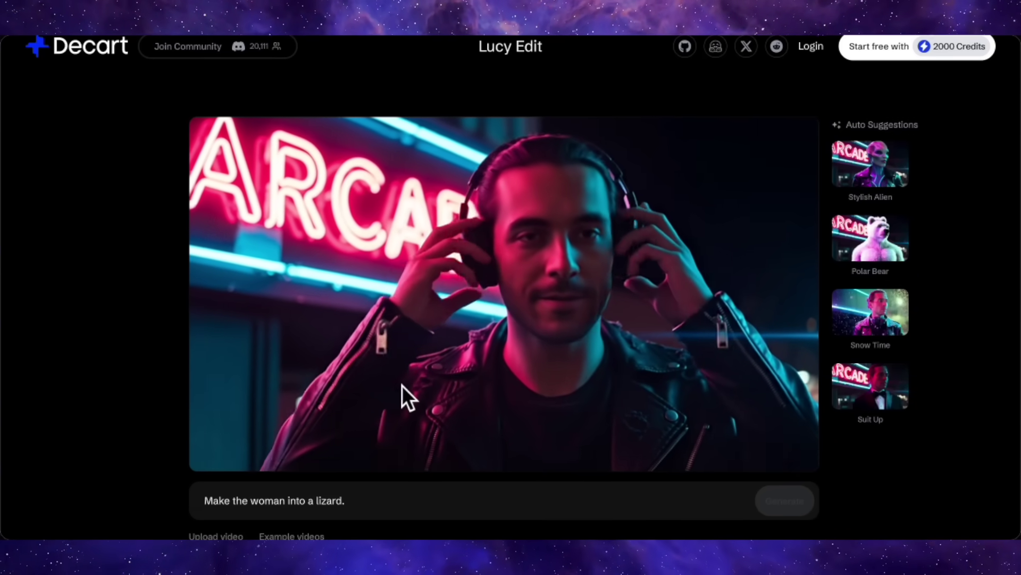
pyautogui.scroll(1, 442, 493)
pyautogui.click(842, 346)
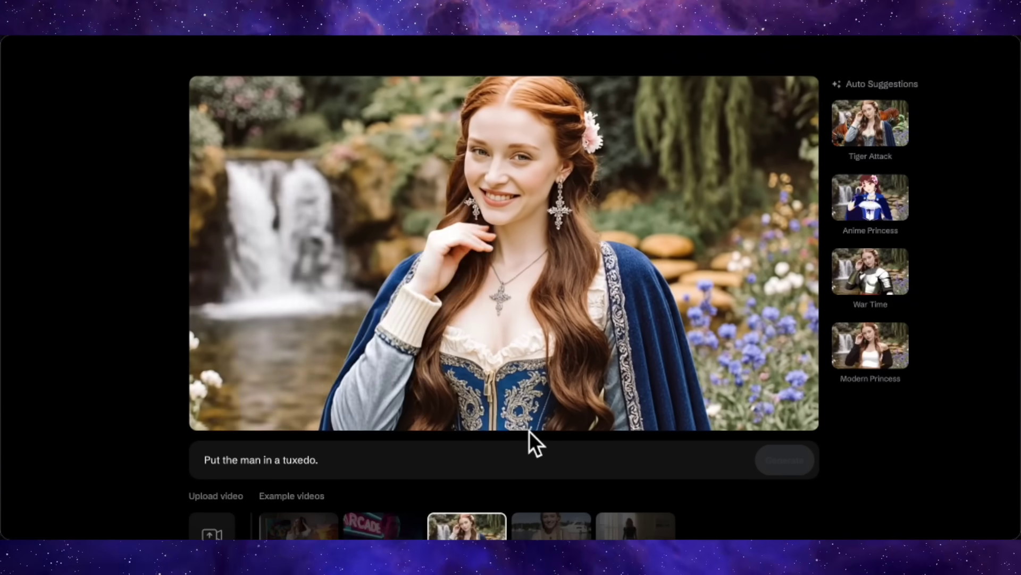
# Preview the princess with tigers, as 2D anime, in knight's armor, then in a white crop top.
pyautogui.click(872, 173)
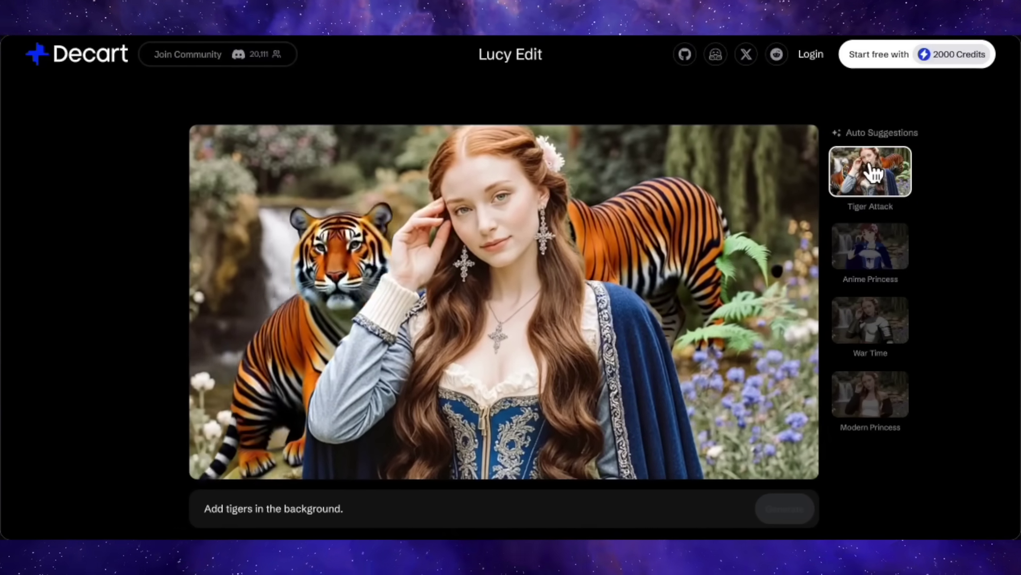
pyautogui.click(855, 258)
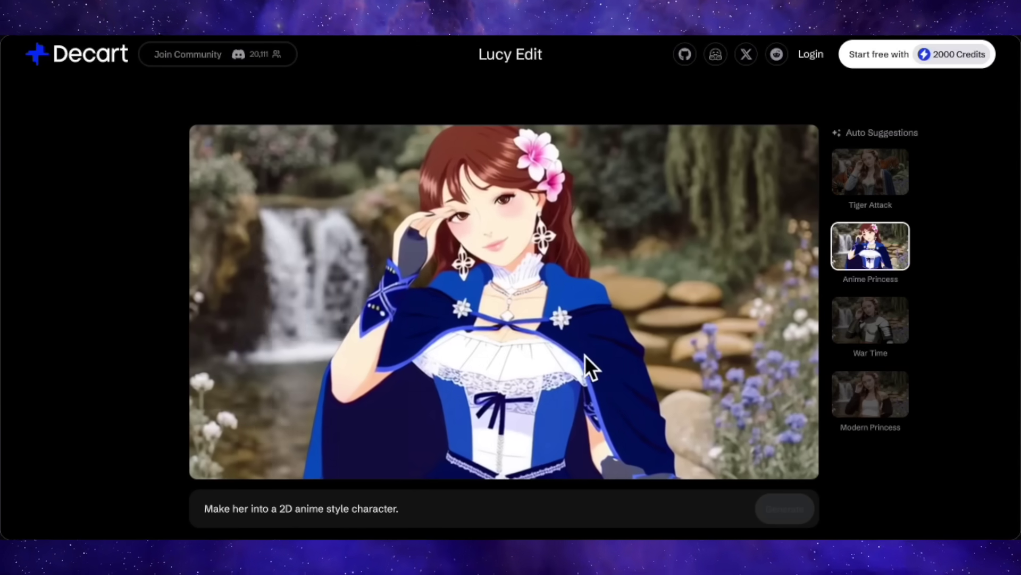
pyautogui.click(856, 335)
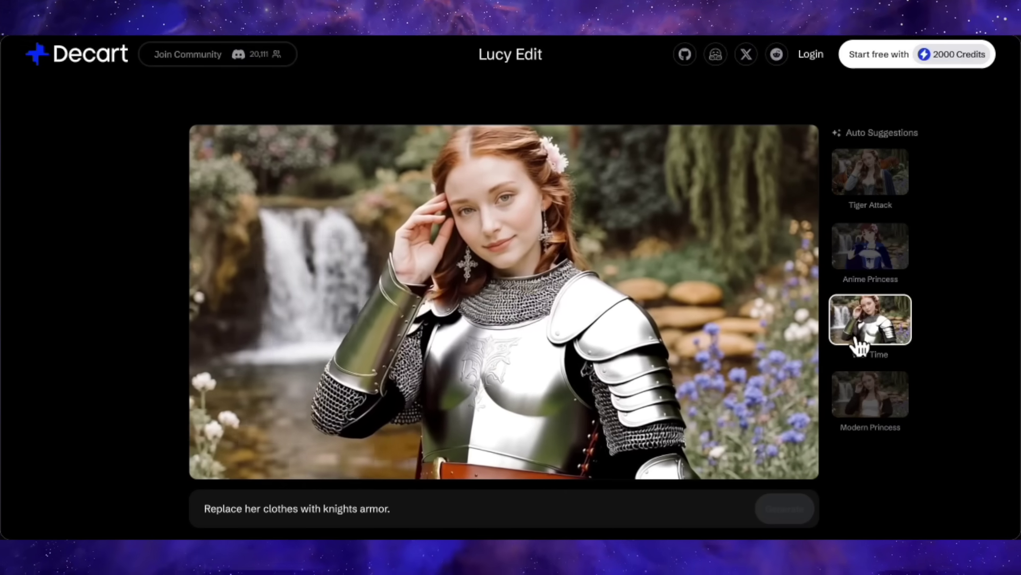
pyautogui.click(863, 408)
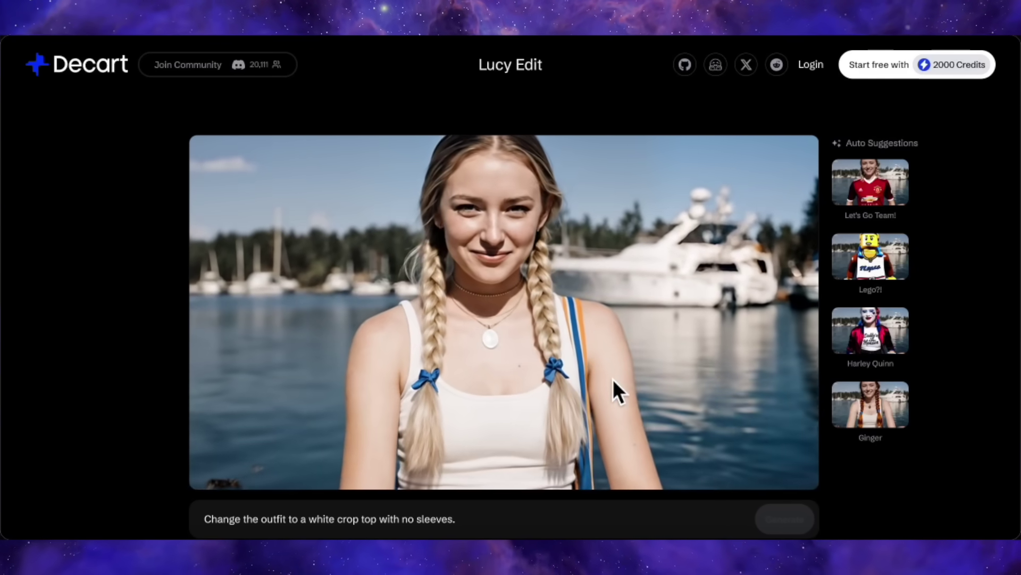
# Preview the marina woman in a Manchester United jersey, as Lego, as Harley Quinn, then with ginger hair.
pyautogui.click(847, 207)
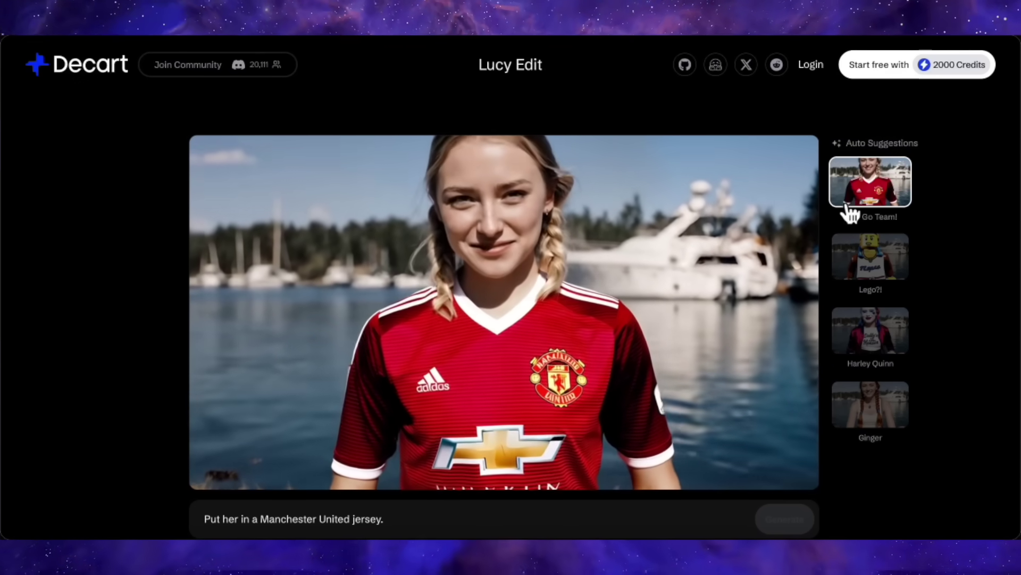
pyautogui.click(863, 274)
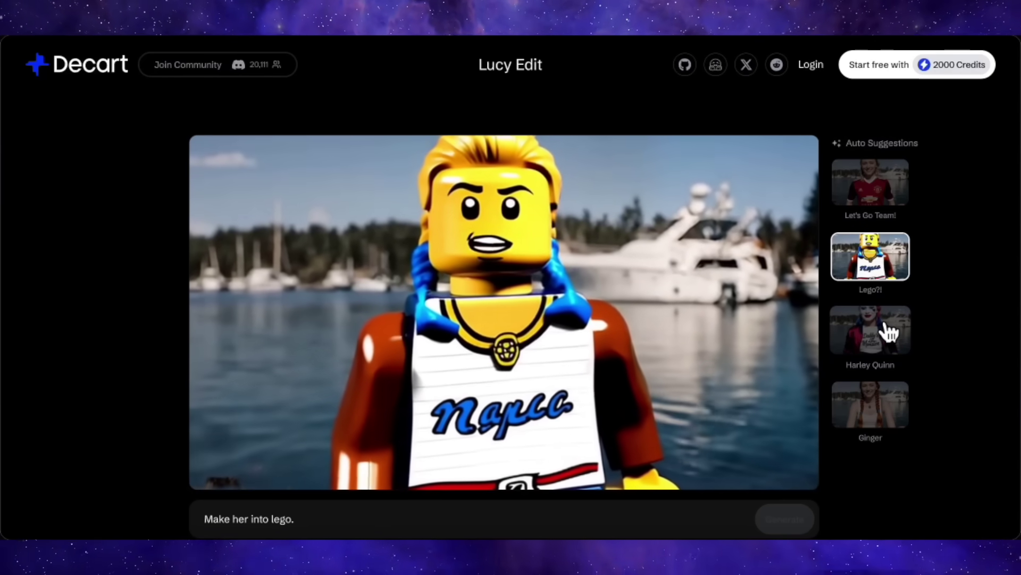
pyautogui.click(887, 331)
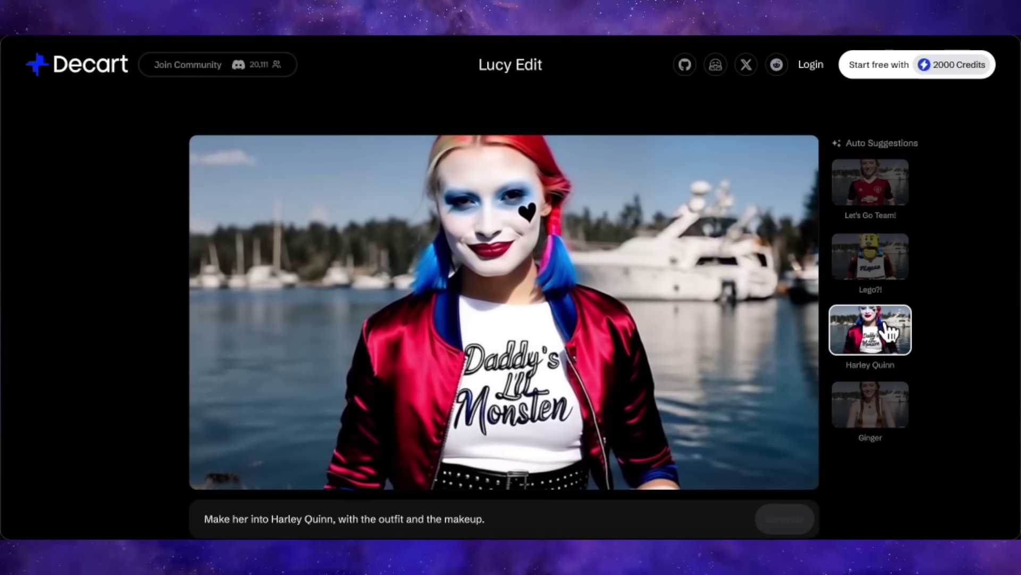
pyautogui.click(864, 416)
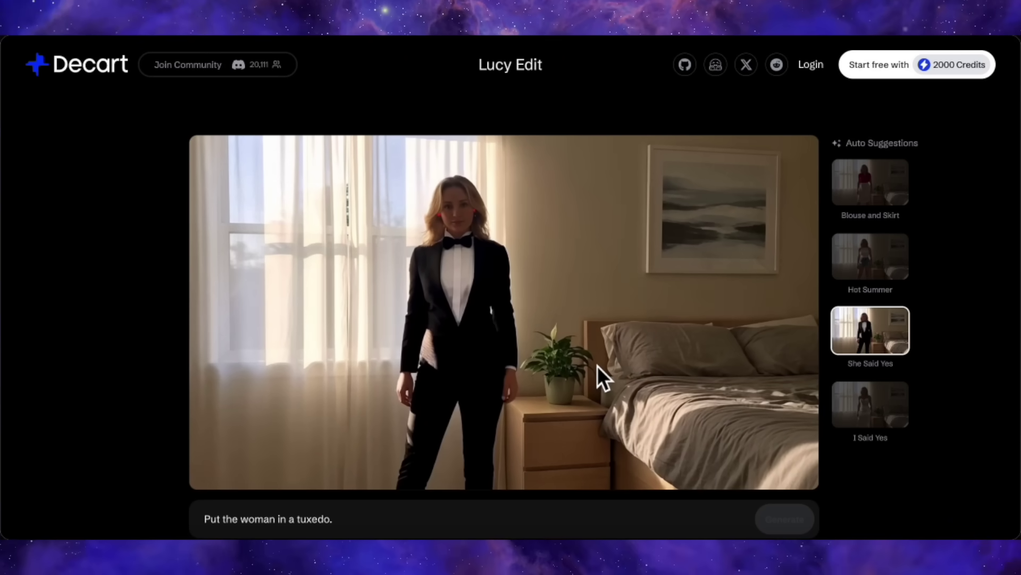
# Preview the bedroom woman in a white strapless wedding dress, then scroll to the Lucy Edit introduction.
pyautogui.click(872, 420)
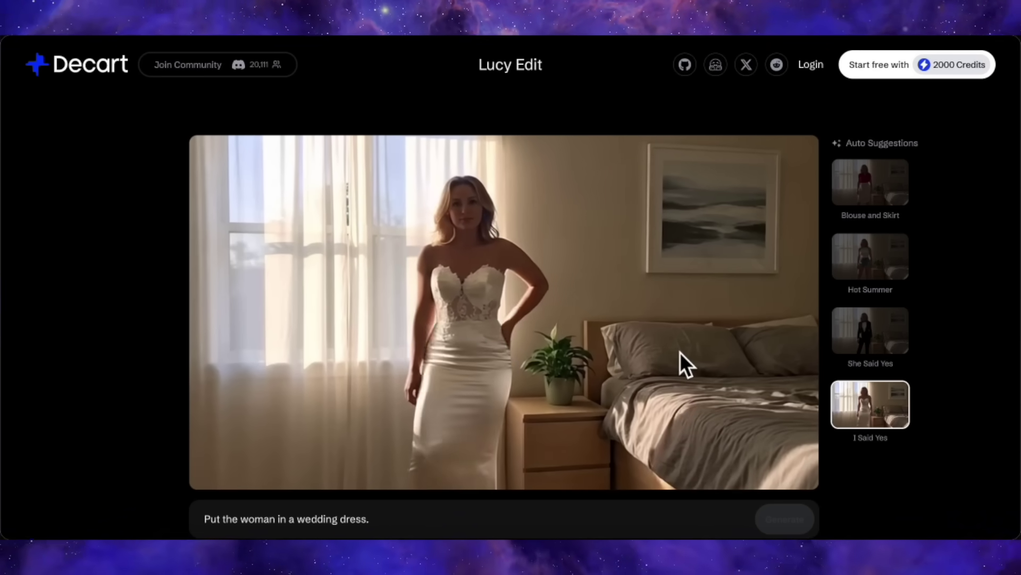
pyautogui.scroll(-10, 680, 353)
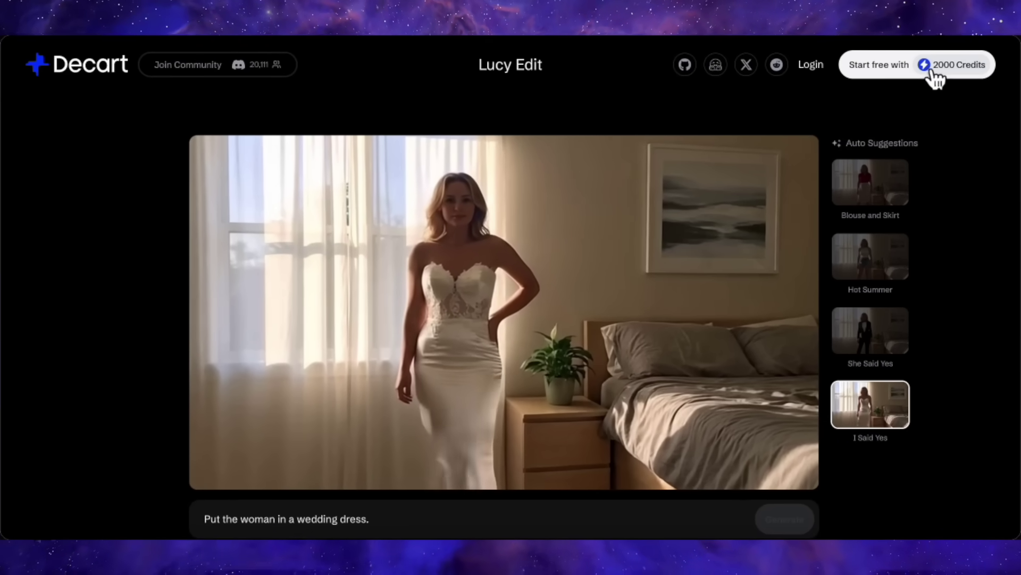
# Sign up for free credits and upload bigfoot.mp4 as the clip to edit.
pyautogui.click(908, 74)
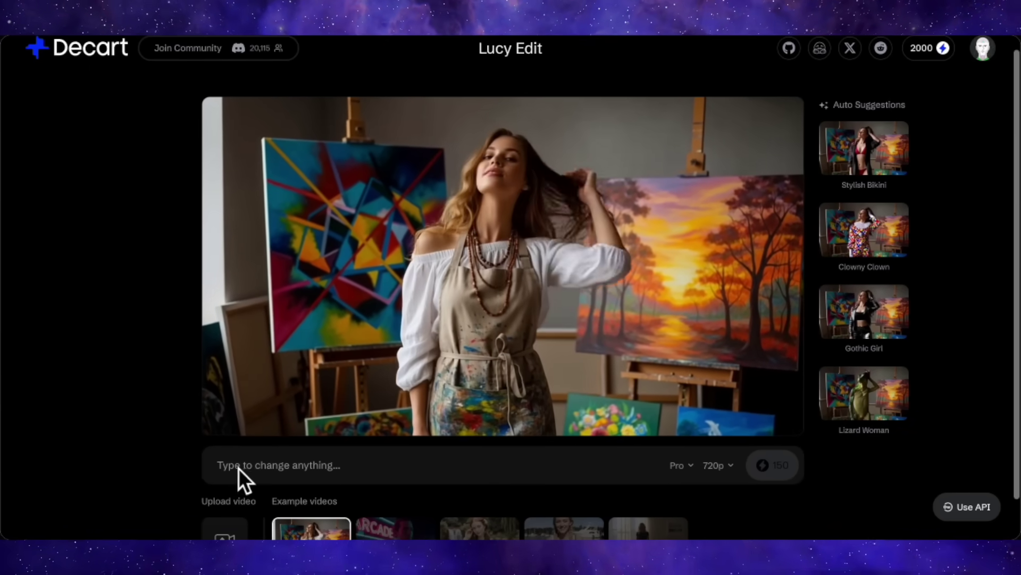
pyautogui.scroll(-1, 234, 485)
pyautogui.click(228, 504)
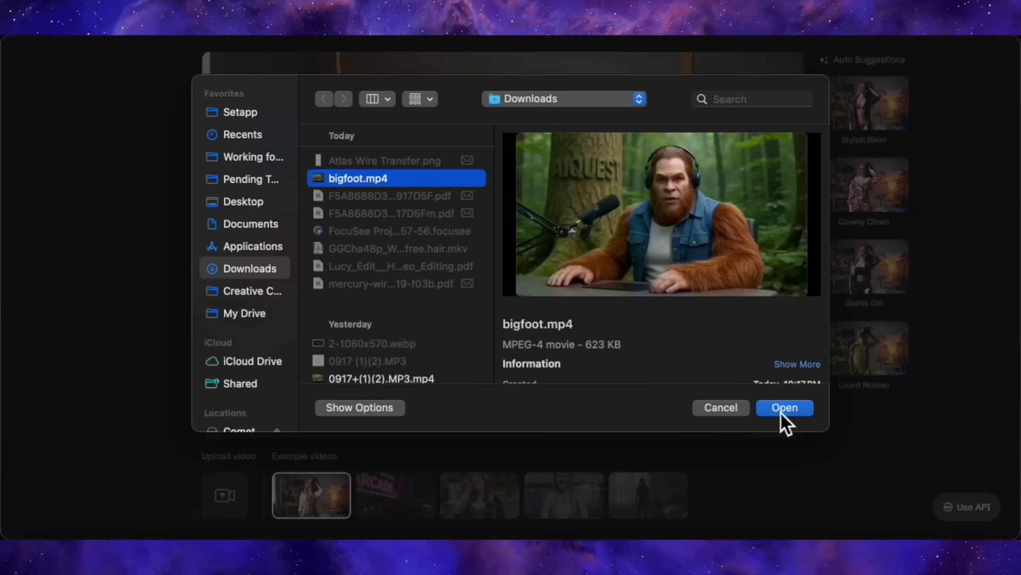
pyautogui.click(782, 409)
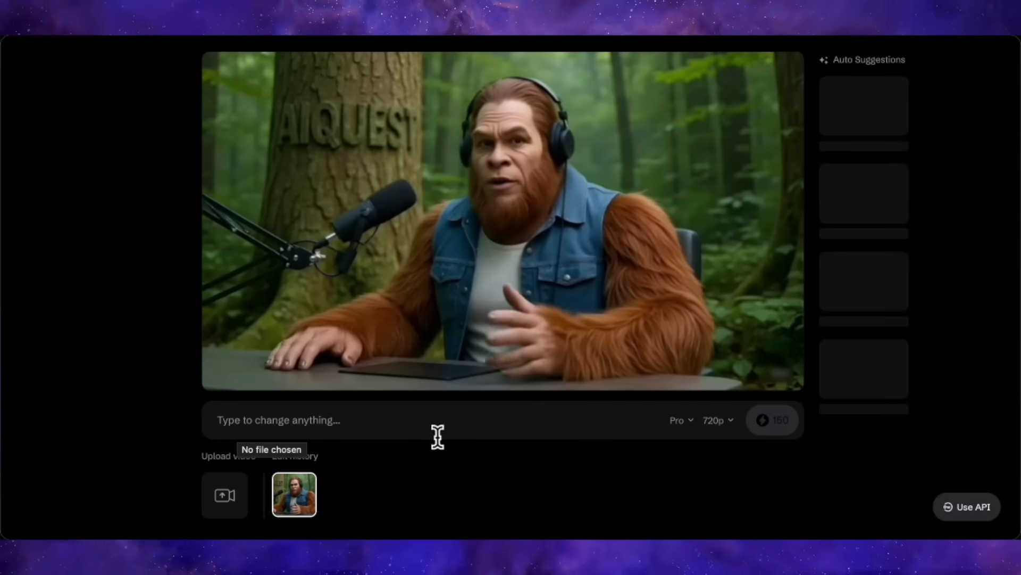
# Generate an 'add sunglasses' Bigfoot edit for 150 credits, then show the original upload again.
pyautogui.click(298, 425)
pyautogui.write('add sunglasses')
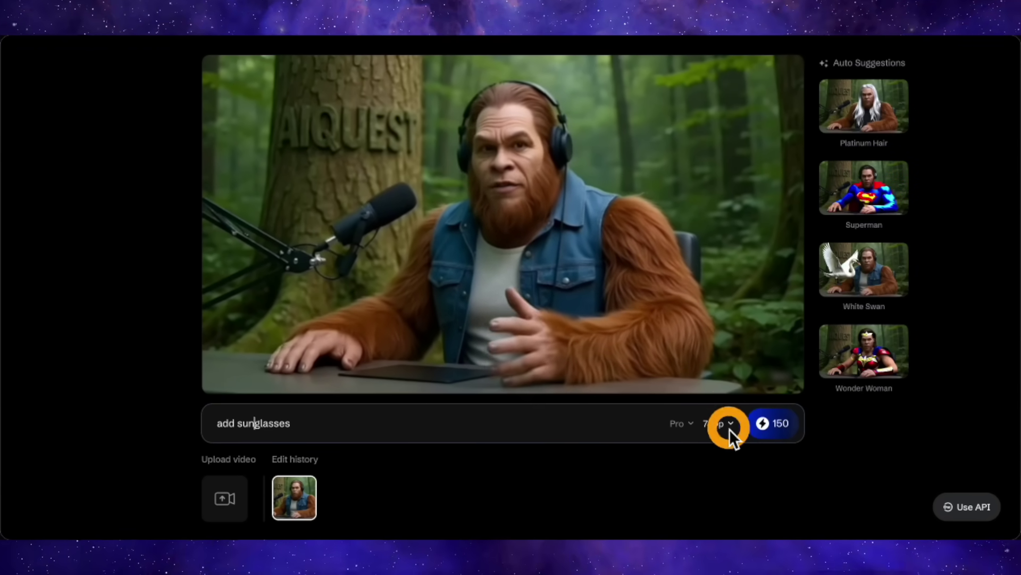
pyautogui.scroll(1, 735, 440)
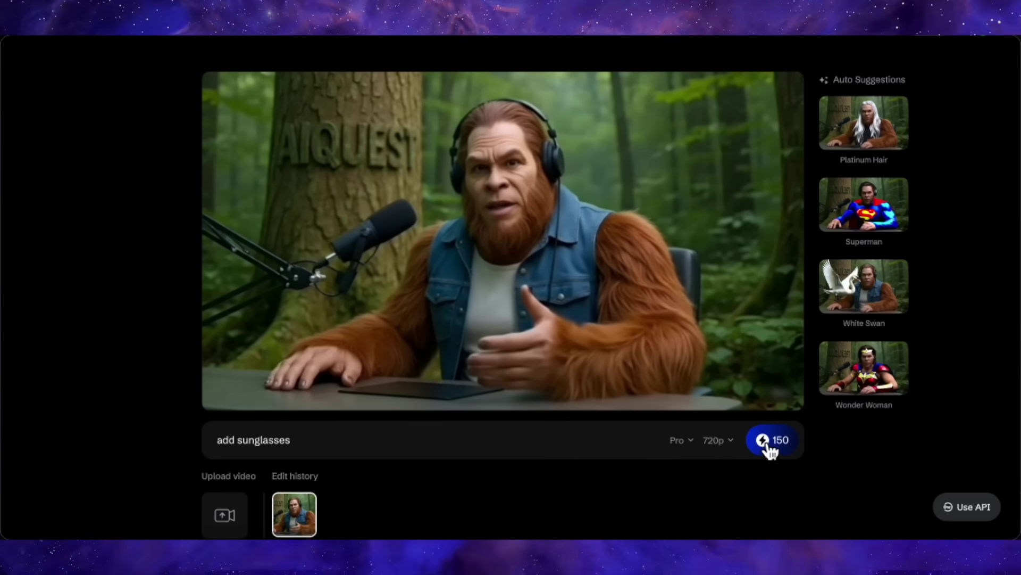
pyautogui.click(768, 447)
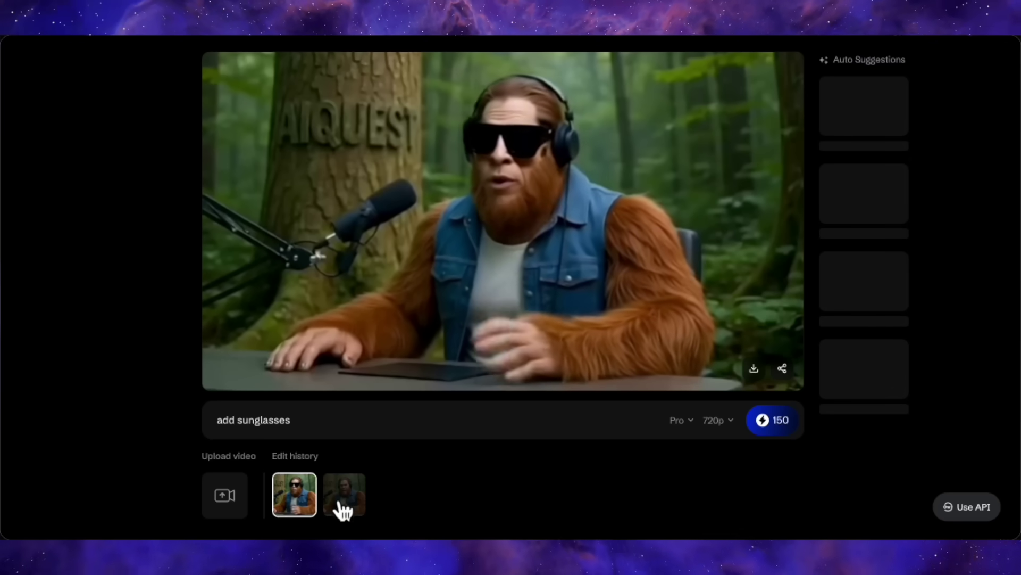
pyautogui.click(343, 508)
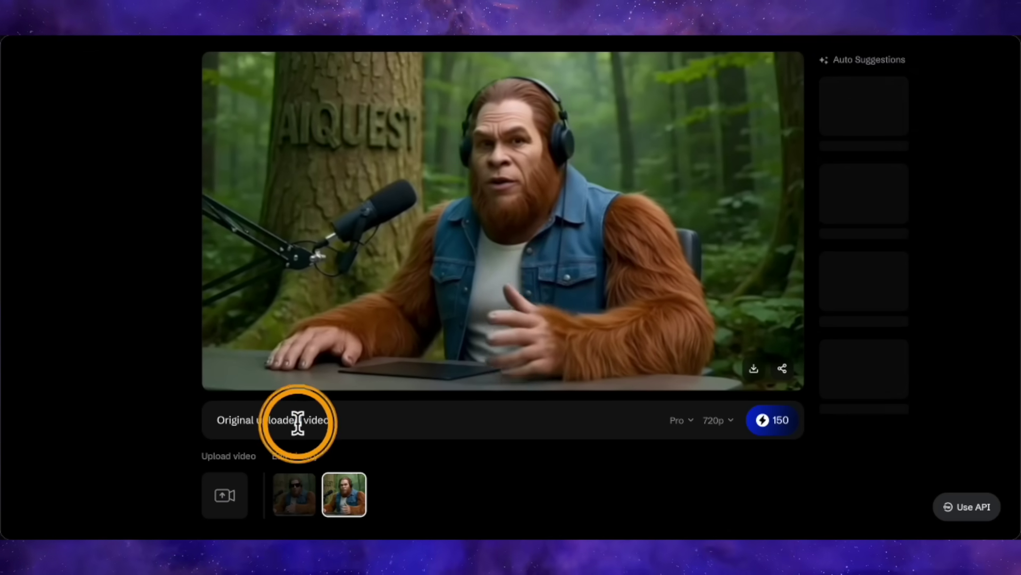
# Replace the prompt with the red bikini under an open thick coat description and generate it.
pyautogui.hotkey('ctrl', 'a')
pyautogui.write('Put the bigfoot in a red bikini with an open thick coat above it.')
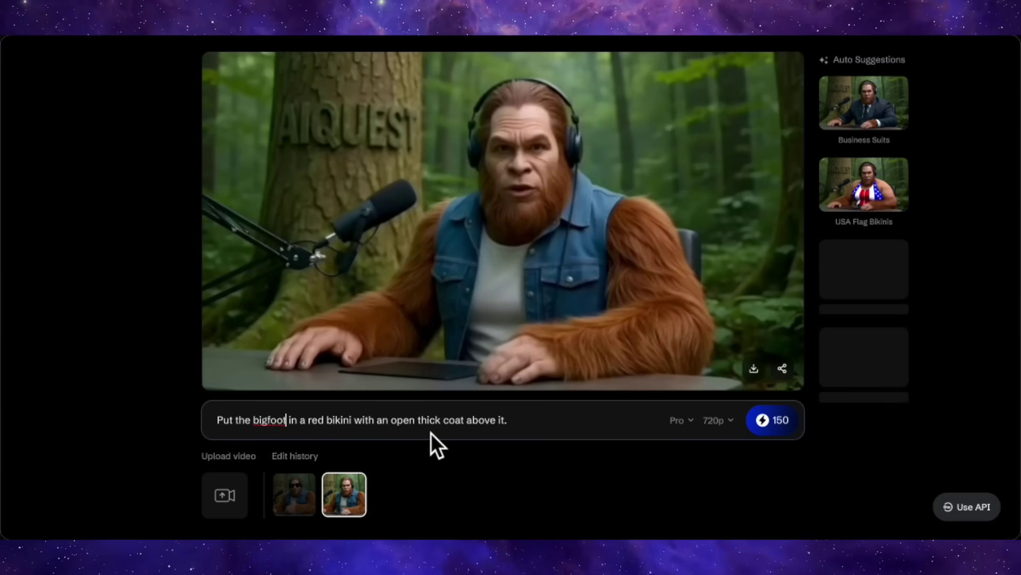
pyautogui.click(776, 420)
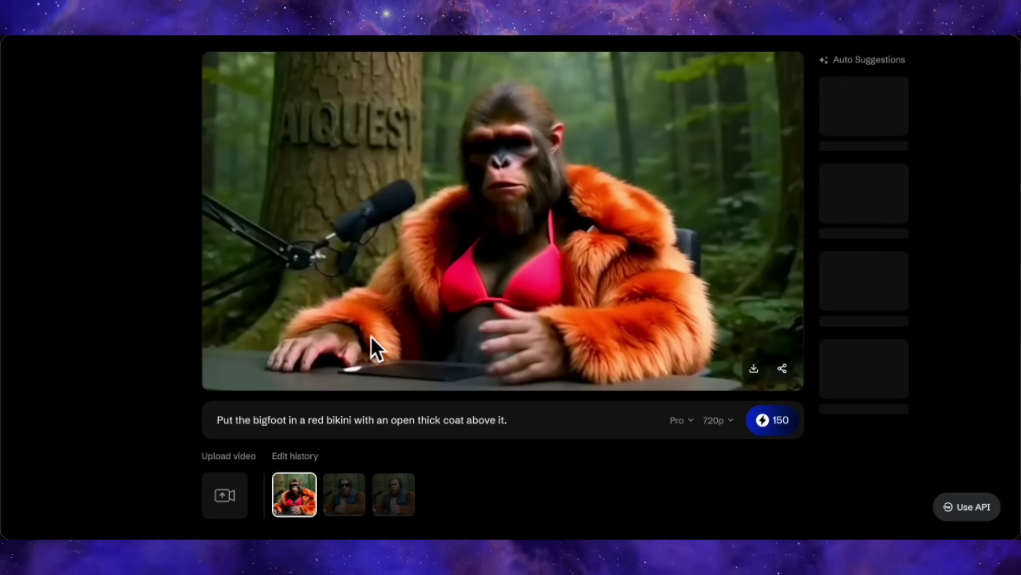
pyautogui.scroll(1, 446, 312)
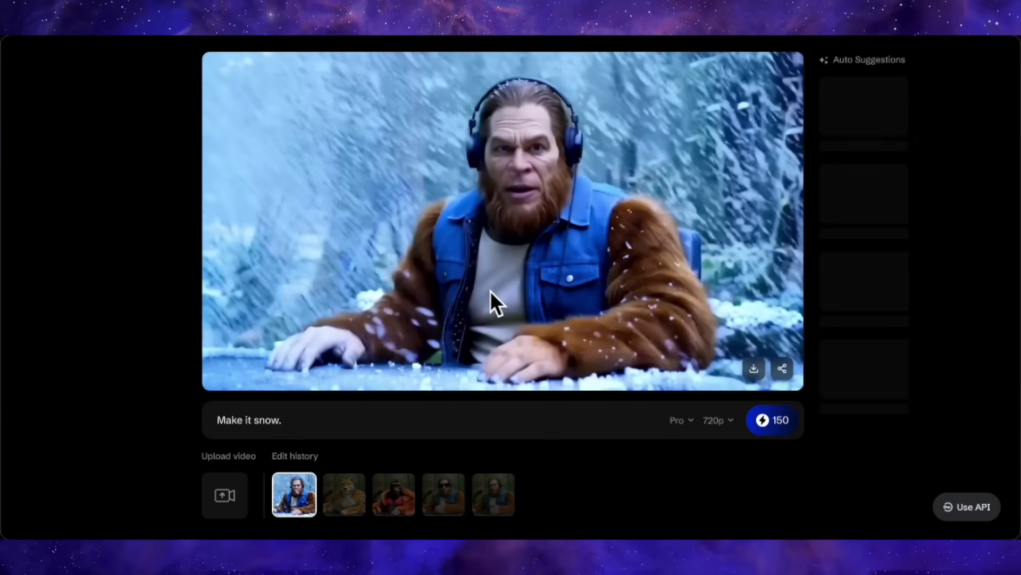
# Return to the original Bigfoot upload and generate the 2D anime style character version.
pyautogui.scroll(1, 484, 288)
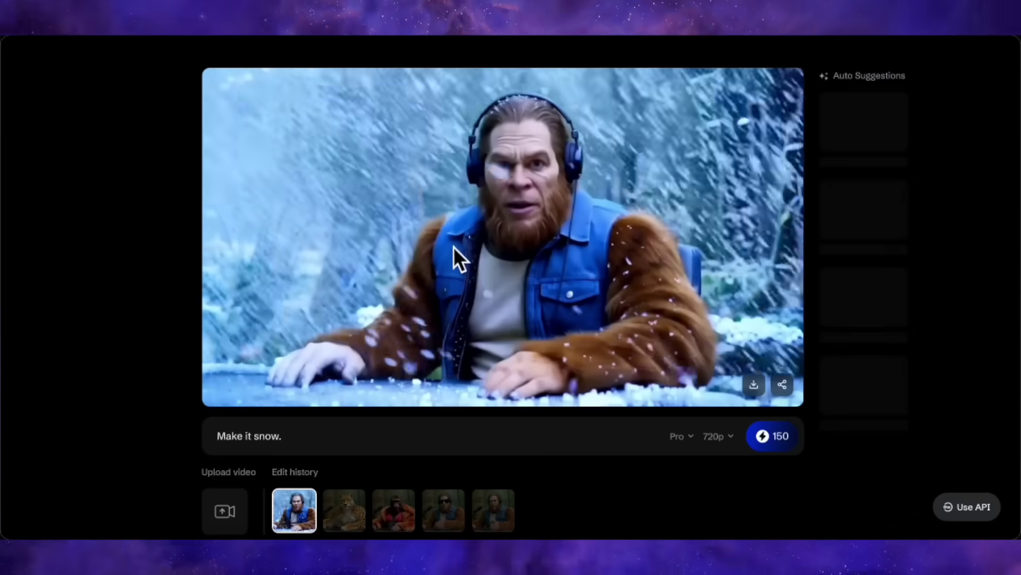
pyautogui.click(493, 510)
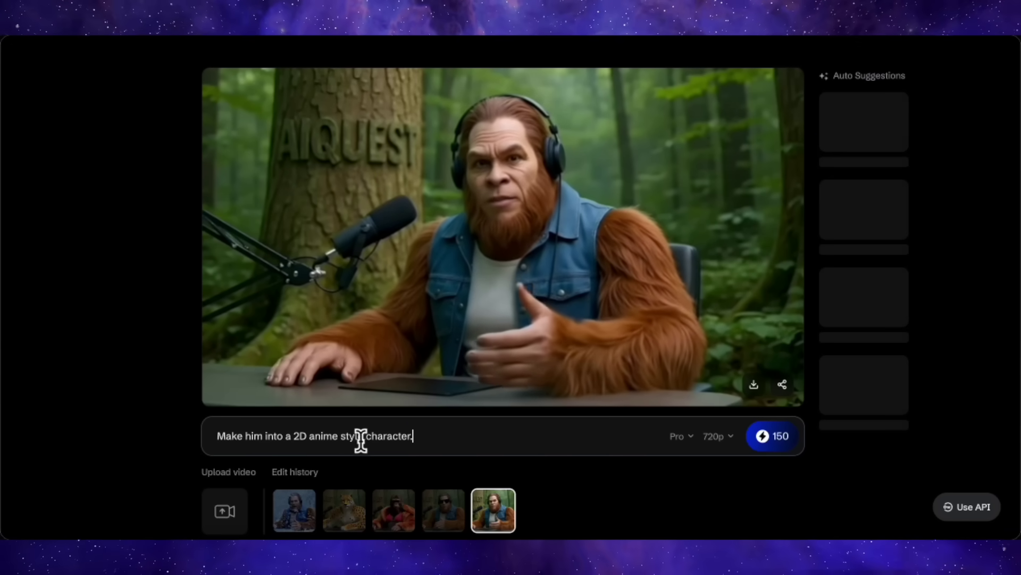
pyautogui.click(769, 448)
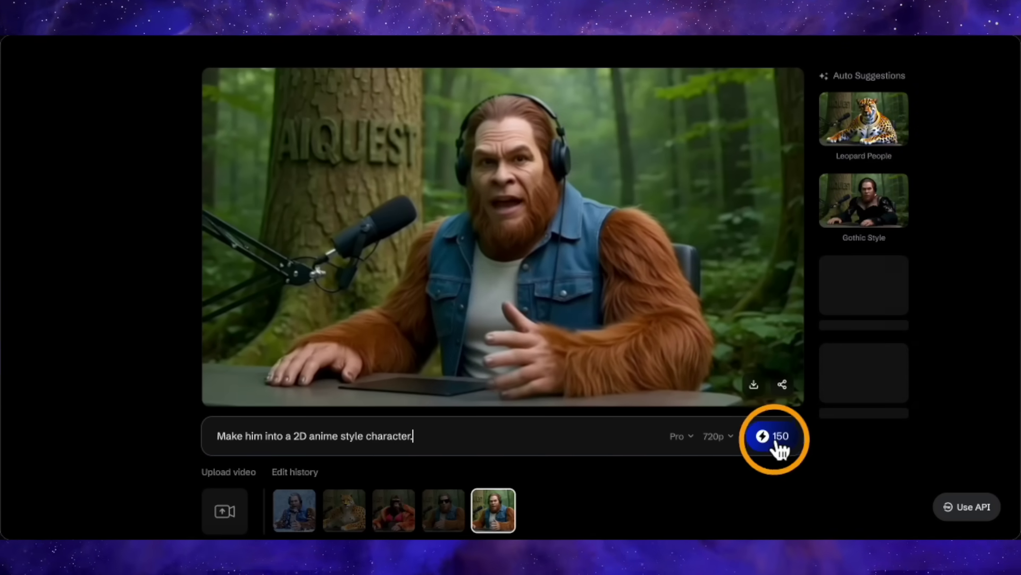